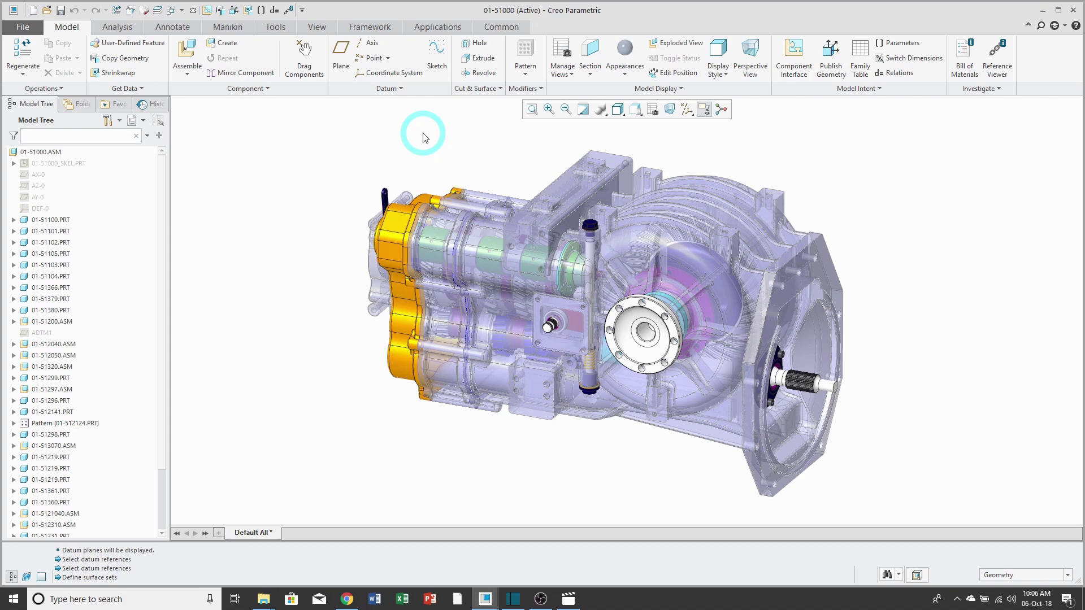
Step: Open housing part 01-51100 in its own window and start a Publish Geometry feature from Tools
{"action": "left_click", "coordinate": [584, 187]}
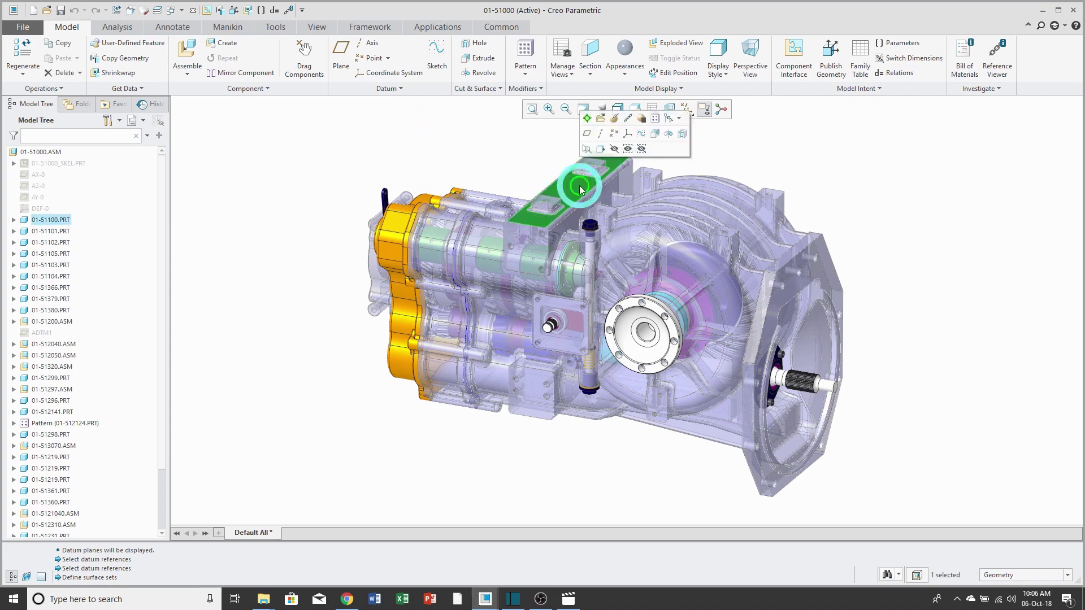
{"action": "left_click", "coordinate": [527, 129]}
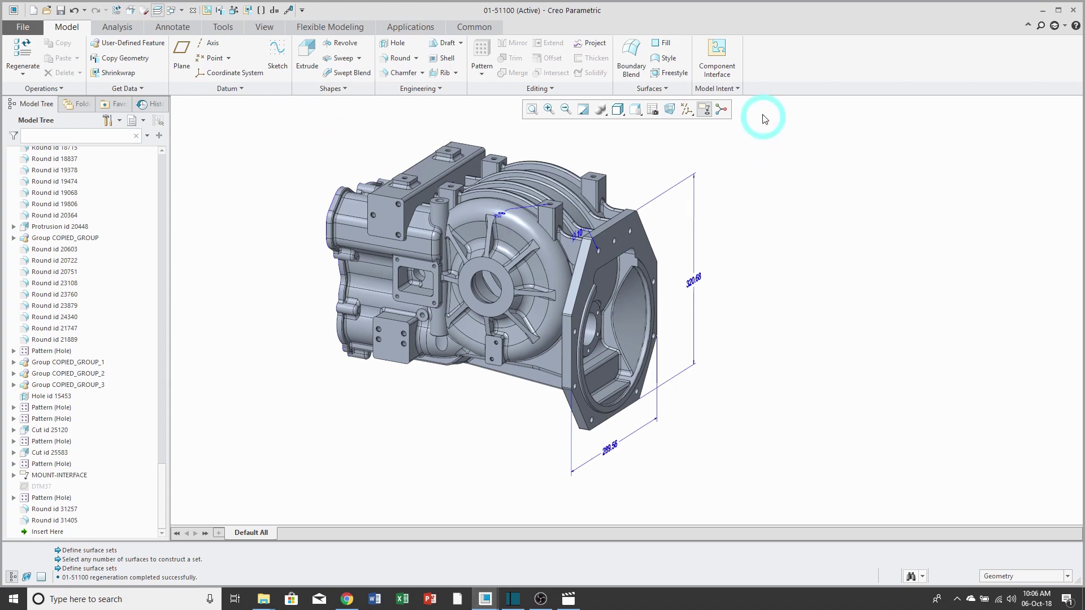
{"action": "left_click", "coordinate": [739, 88]}
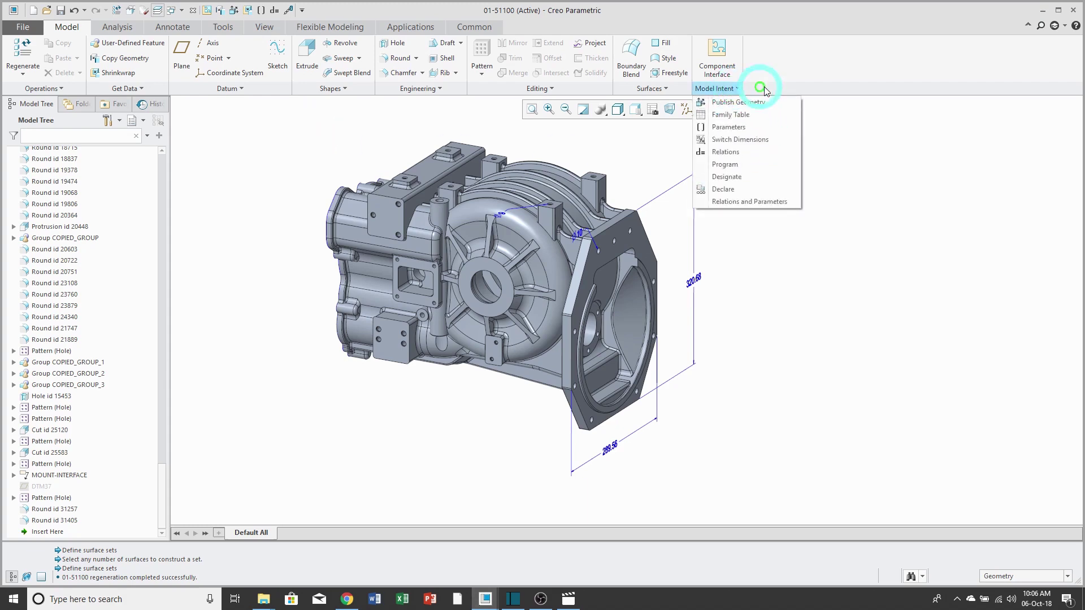
{"action": "left_click", "coordinate": [838, 111]}
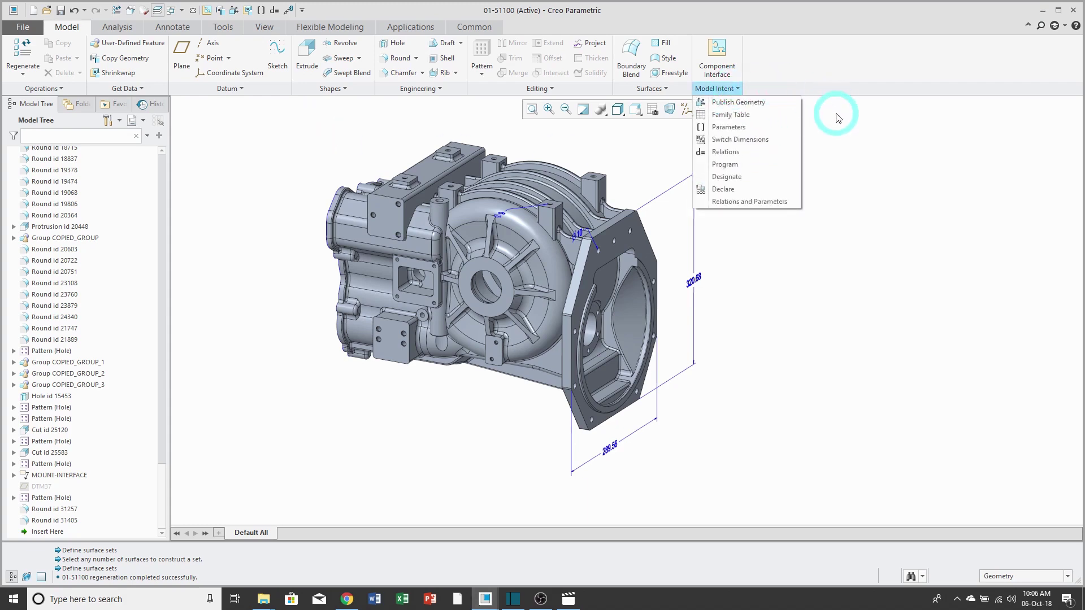
{"action": "left_click", "coordinate": [222, 28]}
{"action": "left_click", "coordinate": [301, 67]}
Step: Collect the end flange, top boss, bracket front and lower mounting pad faces into the surface set
{"action": "left_click", "coordinate": [277, 176]}
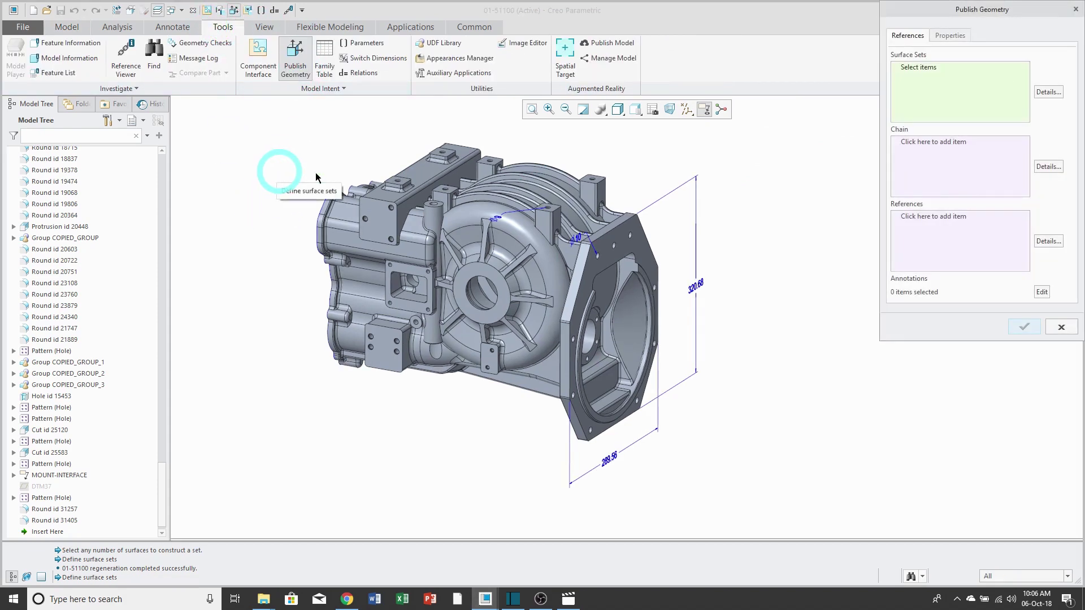
{"action": "left_click_drag", "start_coordinate": [888, 13], "coordinate": [871, 138]}
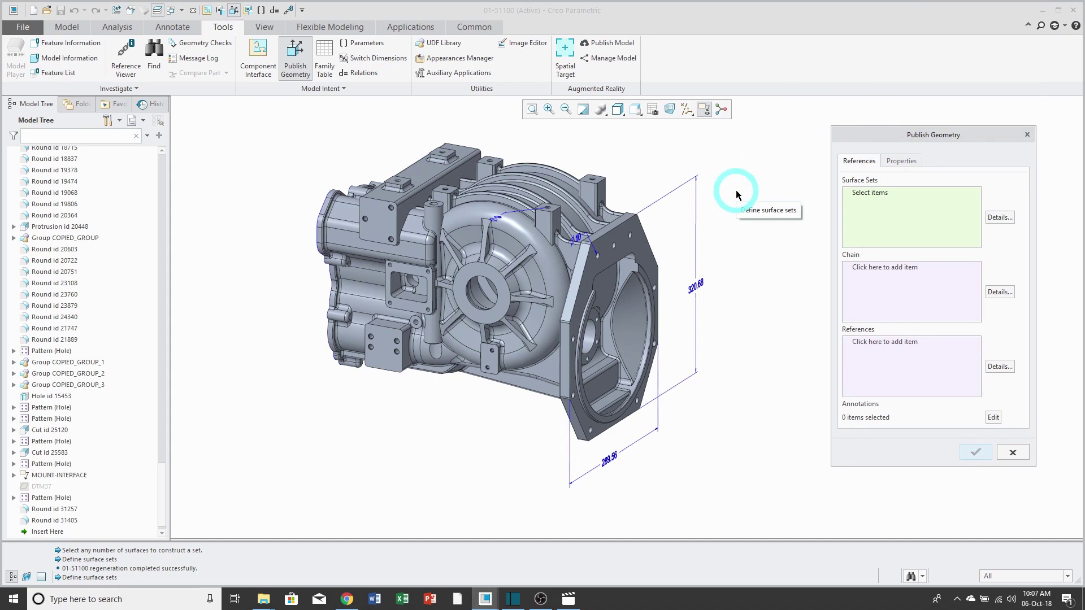
{"action": "left_click", "coordinate": [642, 246]}
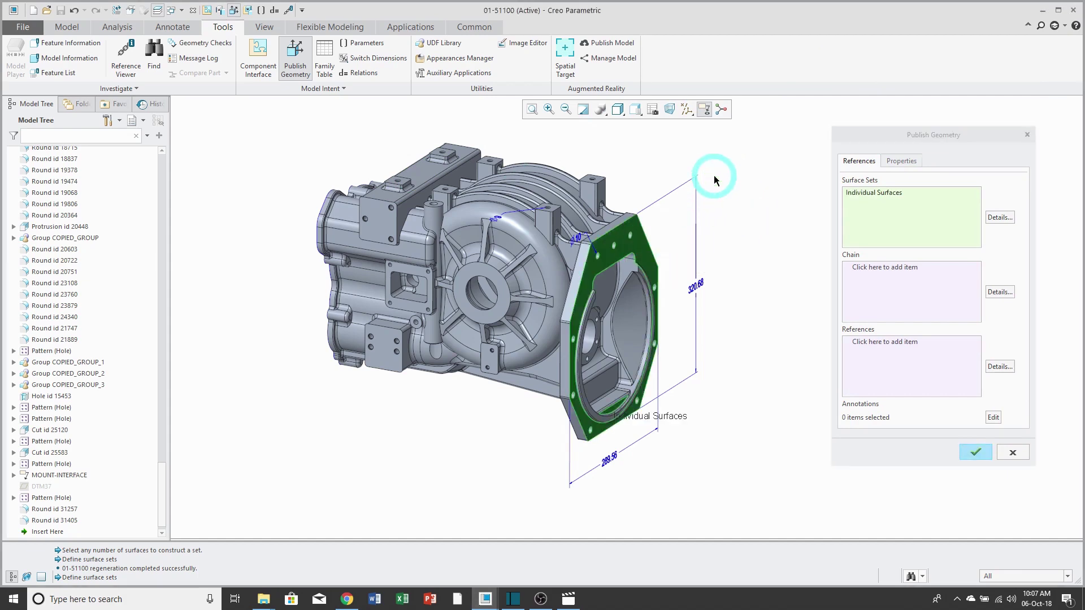
{"action": "left_click", "coordinate": [594, 181], "text": "ctrl"}
{"action": "left_click", "coordinate": [378, 222], "text": "ctrl"}
{"action": "left_click", "coordinate": [378, 357], "text": "ctrl"}
{"action": "left_click", "coordinate": [455, 361], "text": "ctrl"}
{"action": "left_click", "coordinate": [489, 356], "text": "ctrl"}
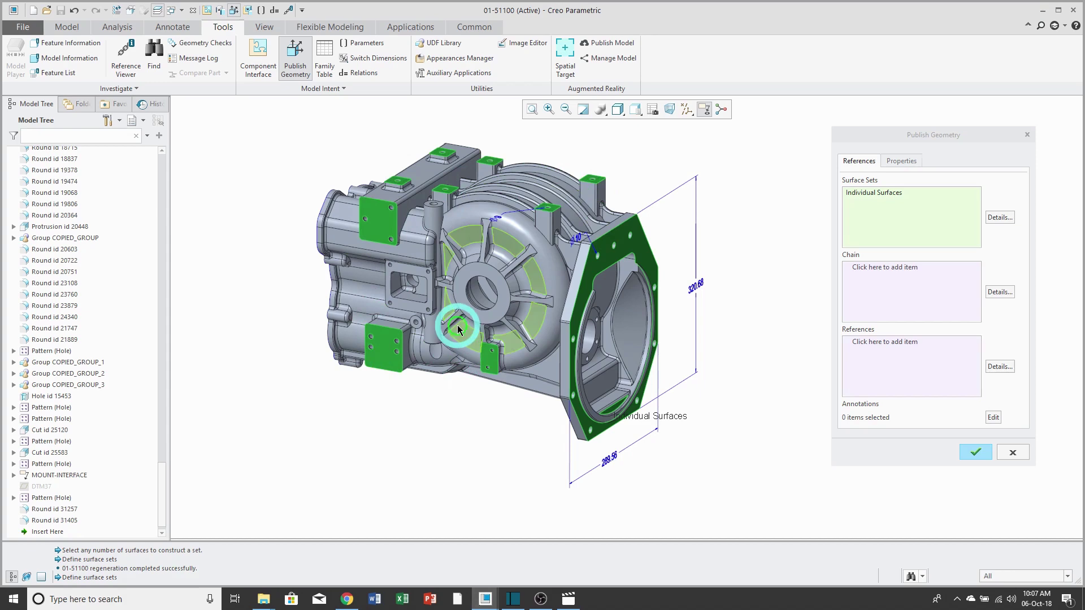
{"action": "left_click", "coordinate": [418, 304], "text": "ctrl"}
{"action": "left_click", "coordinate": [484, 279], "text": "ctrl"}
Step: Add the hidden lower pad and boss faces, then discard the extra surface set in Details
{"action": "middle_click_drag", "start_coordinate": [485, 279], "coordinate": [670, 400]}
{"action": "left_click", "coordinate": [670, 400], "text": "ctrl"}
{"action": "left_click", "coordinate": [678, 271], "text": "ctrl"}
{"action": "left_click", "coordinate": [552, 274], "text": "ctrl"}
{"action": "middle_click_drag", "start_coordinate": [552, 274], "coordinate": [697, 269]}
{"action": "middle_click_drag", "start_coordinate": [654, 364], "coordinate": [686, 296], "text": "shift"}
{"action": "left_click", "coordinate": [1000, 217]}
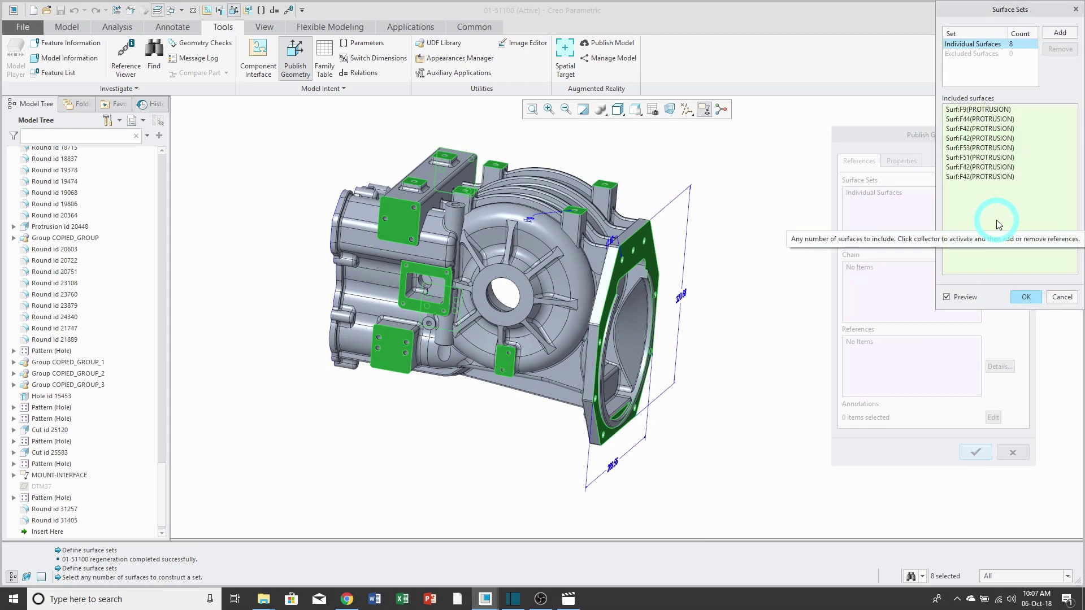
{"action": "left_click", "coordinate": [1060, 32]}
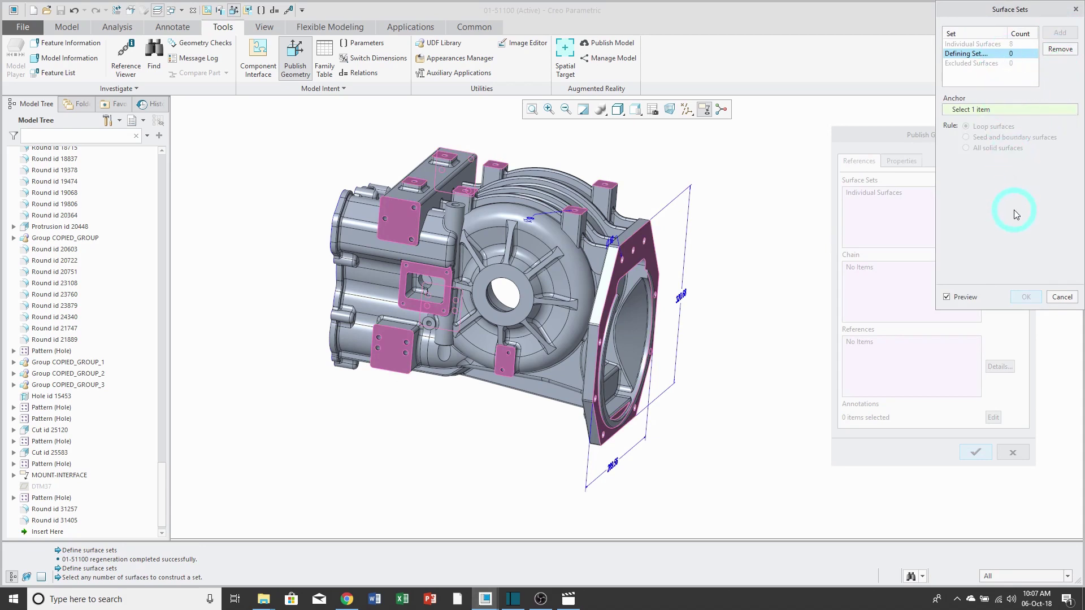
{"action": "left_click", "coordinate": [1062, 297]}
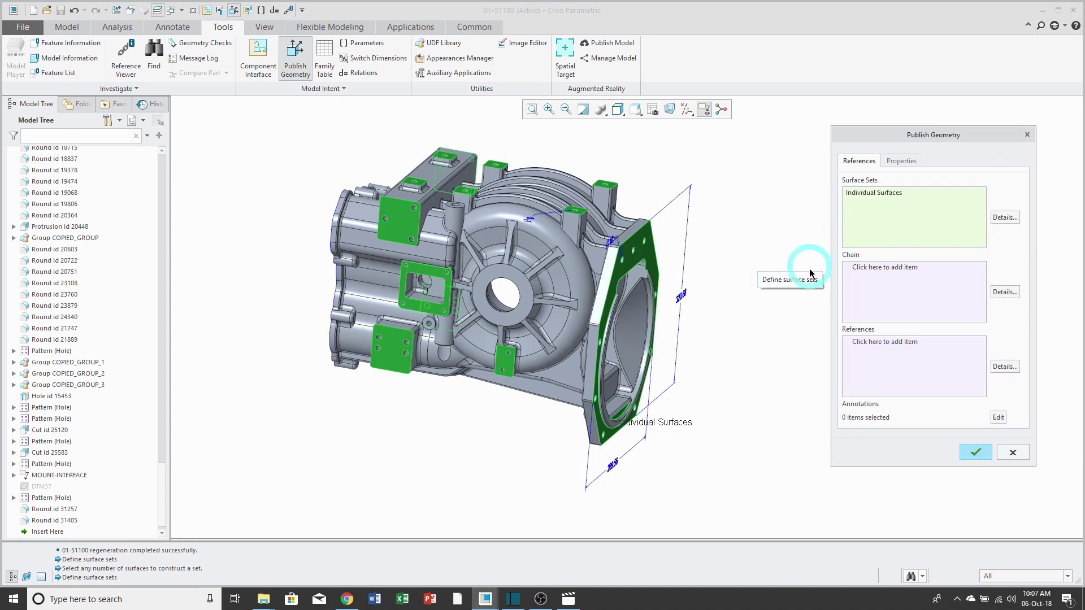
Step: Add a rule-based Complete loop chain anchored on the end flange's round edge
{"action": "left_click", "coordinate": [855, 274]}
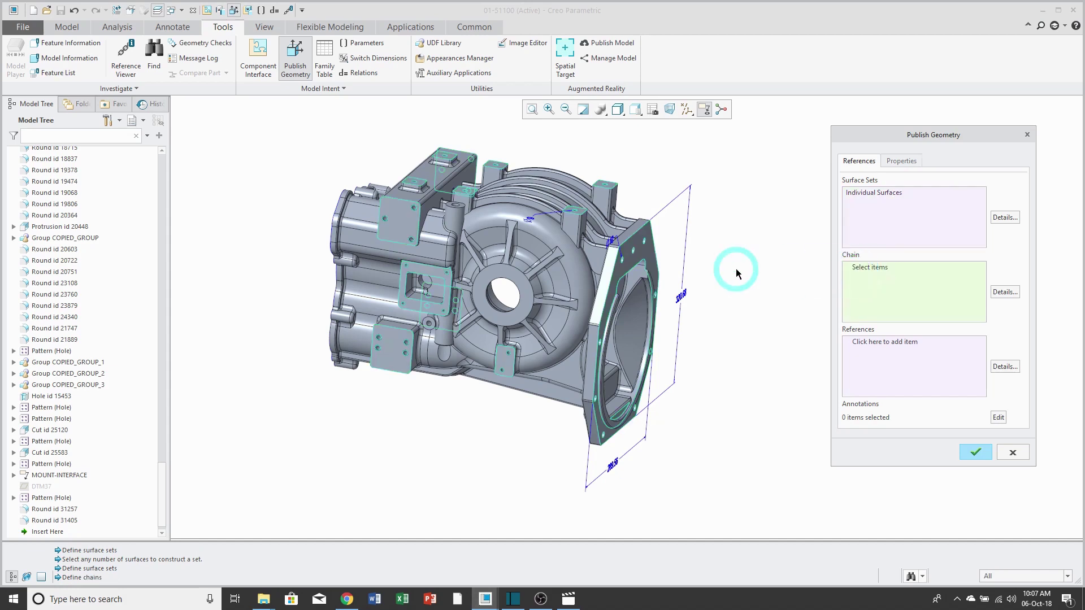
{"action": "middle_click_drag", "start_coordinate": [733, 271], "coordinate": [727, 269]}
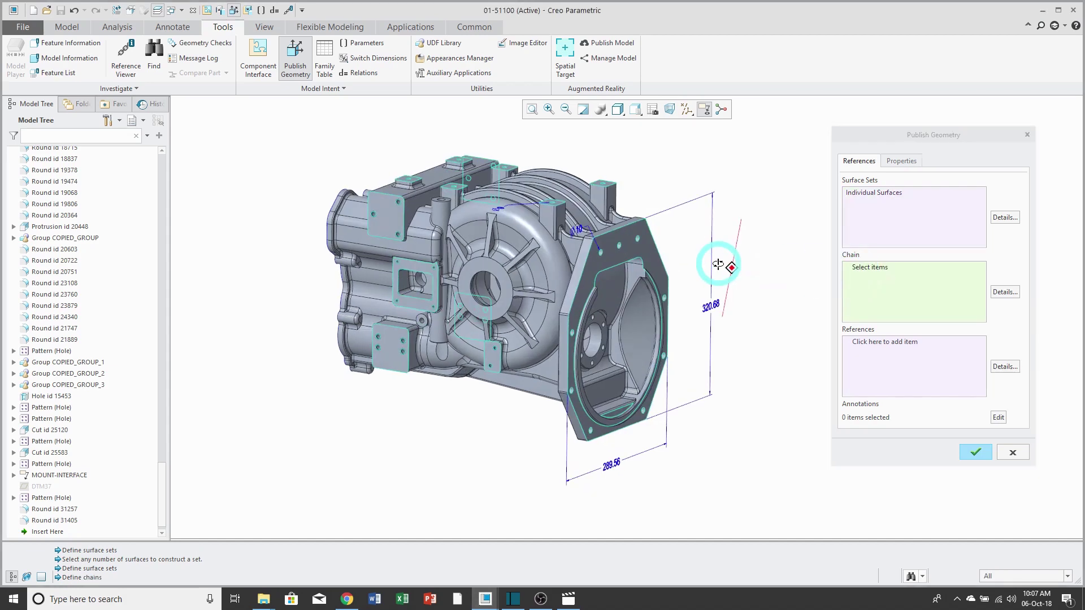
{"action": "left_click", "coordinate": [1007, 293]}
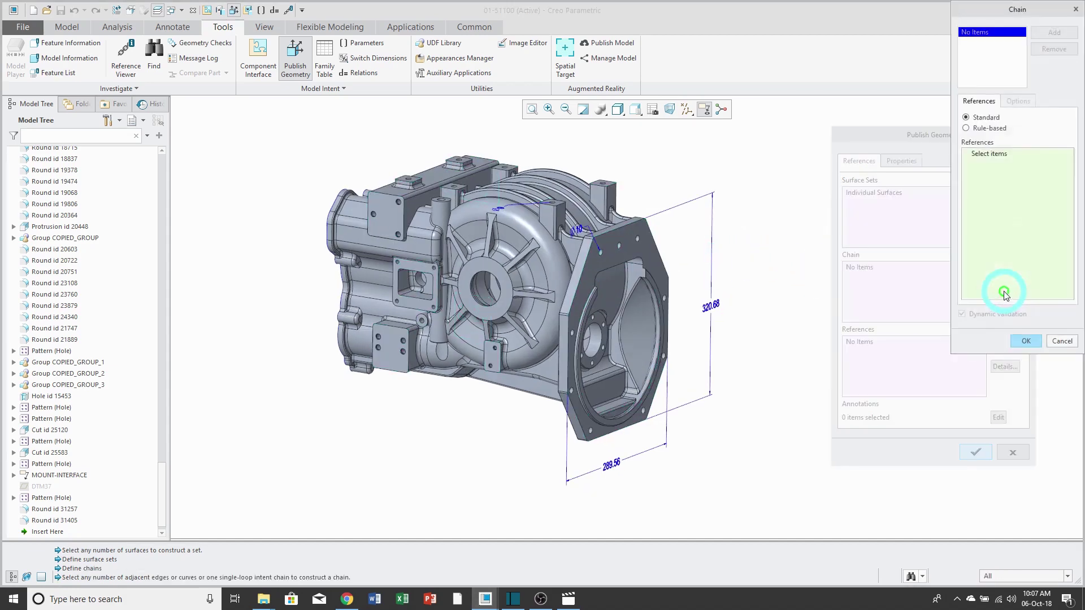
{"action": "left_click", "coordinate": [989, 129]}
{"action": "left_click", "coordinate": [629, 235]}
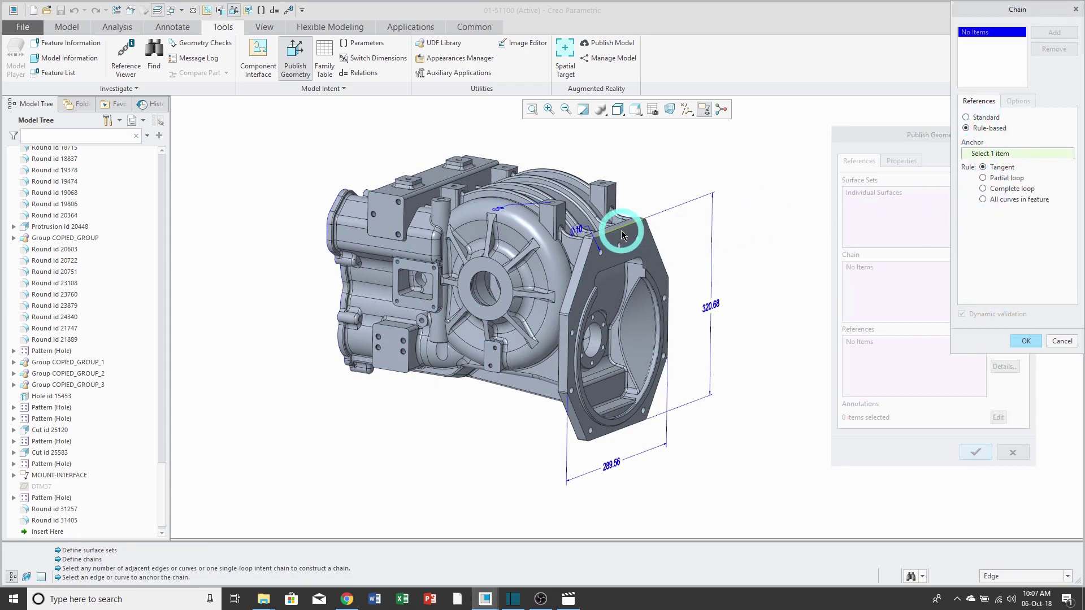
{"action": "left_click", "coordinate": [1010, 192]}
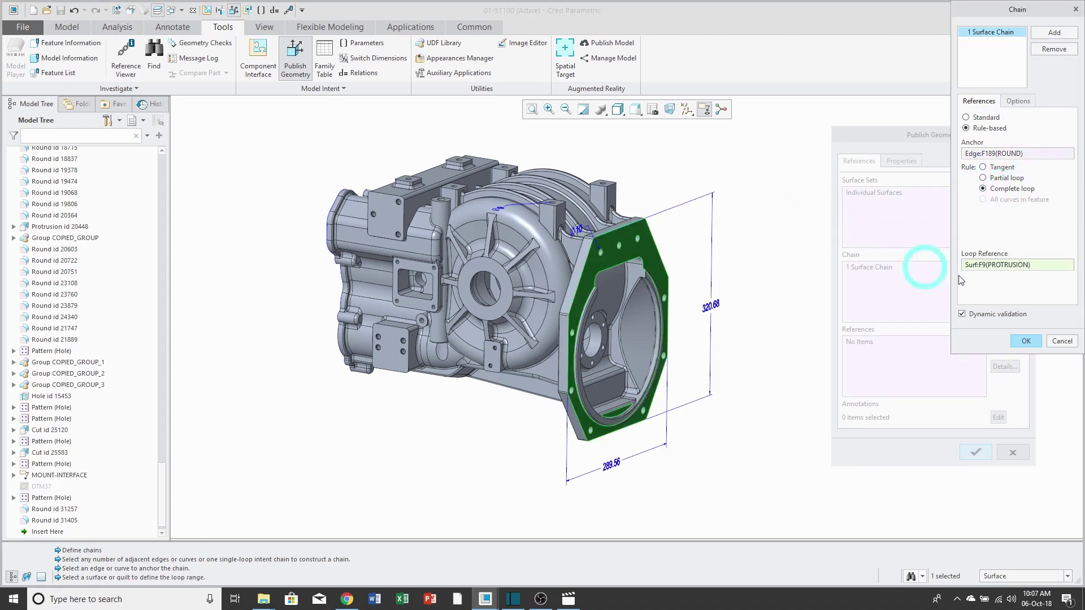
{"action": "left_click", "coordinate": [1025, 341]}
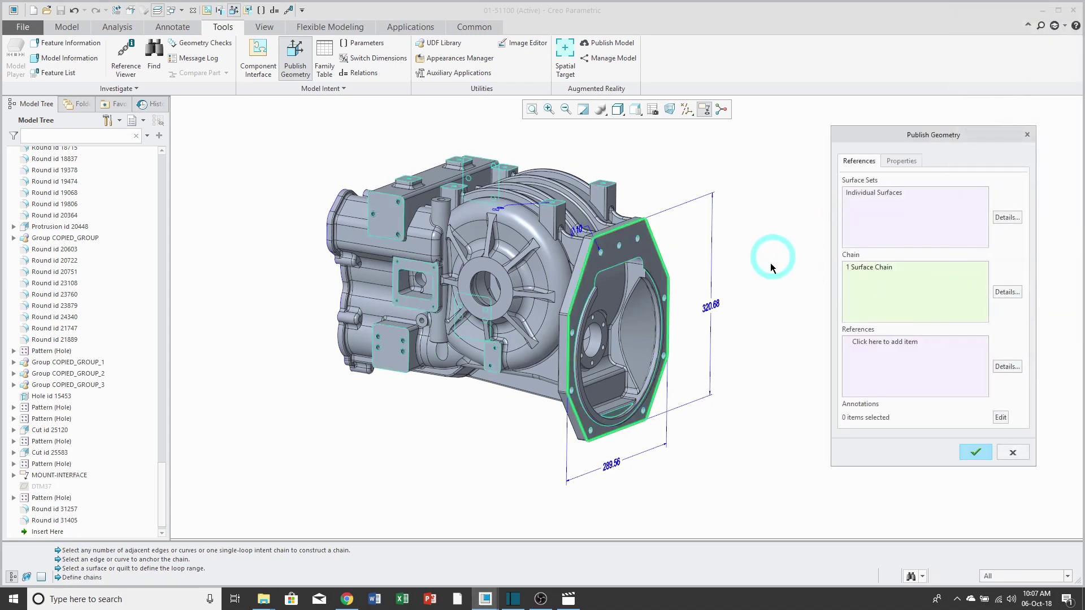
Step: Show datum planes and reference CLUTCH_SHAFT_PLANE and PINION_BEARING
{"action": "left_click", "coordinate": [896, 346]}
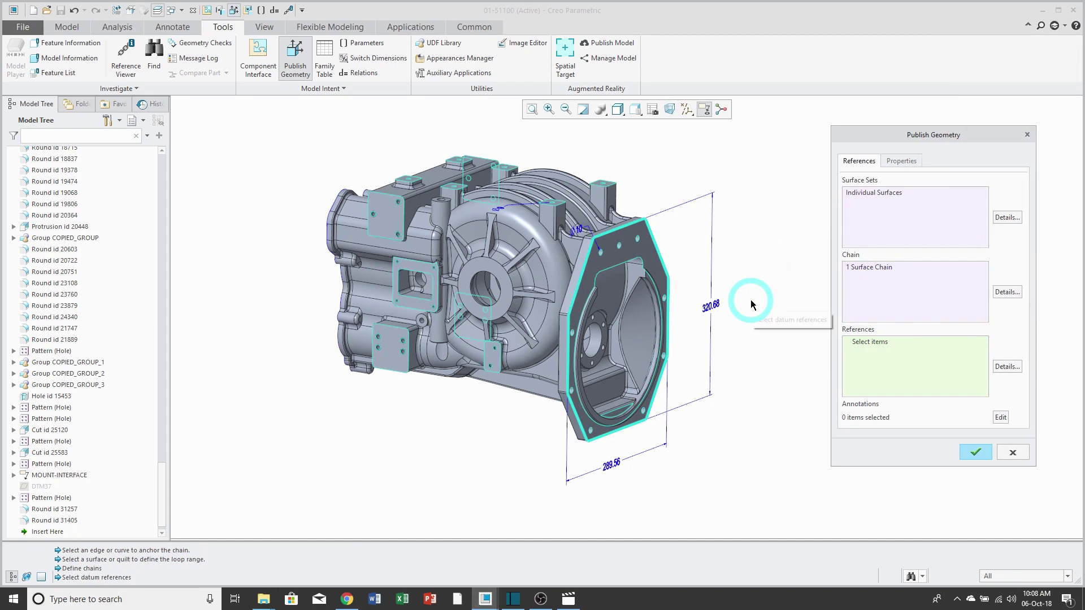
{"action": "left_click", "coordinate": [687, 109]}
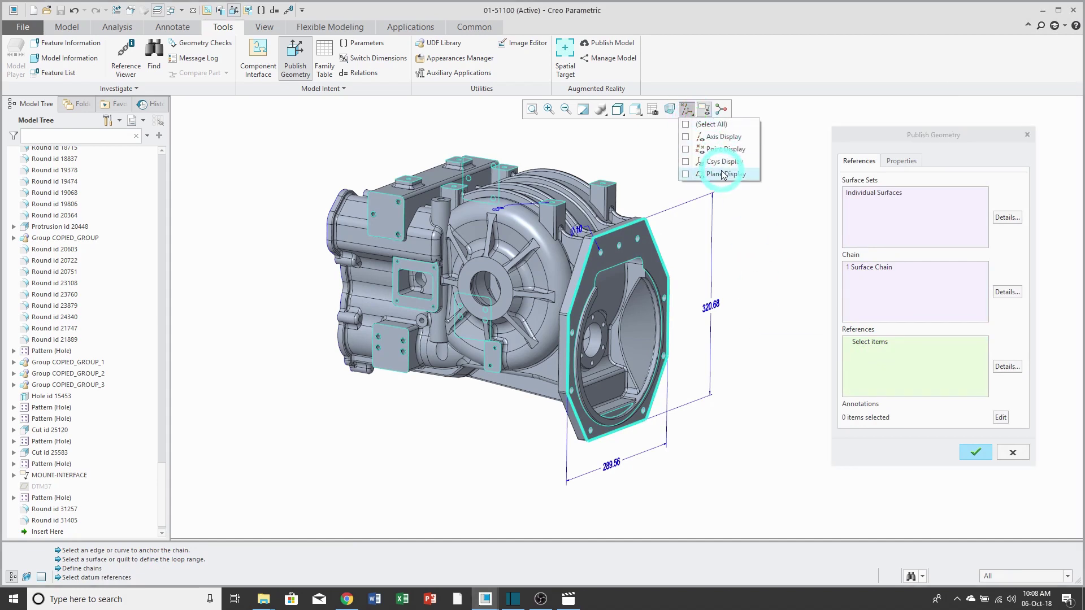
{"action": "left_click", "coordinate": [724, 175]}
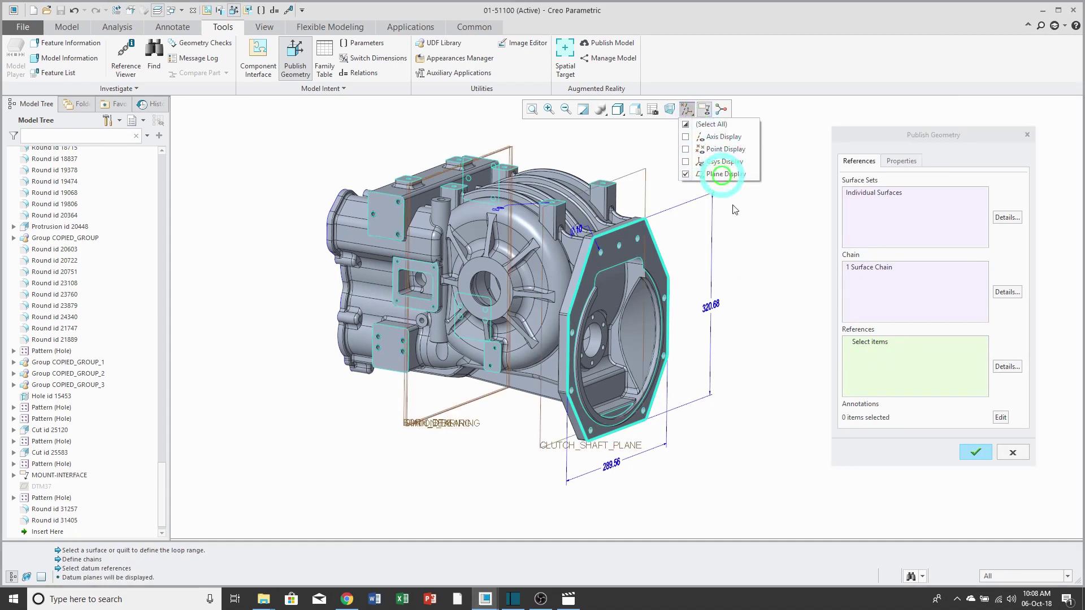
{"action": "left_click", "coordinate": [548, 446]}
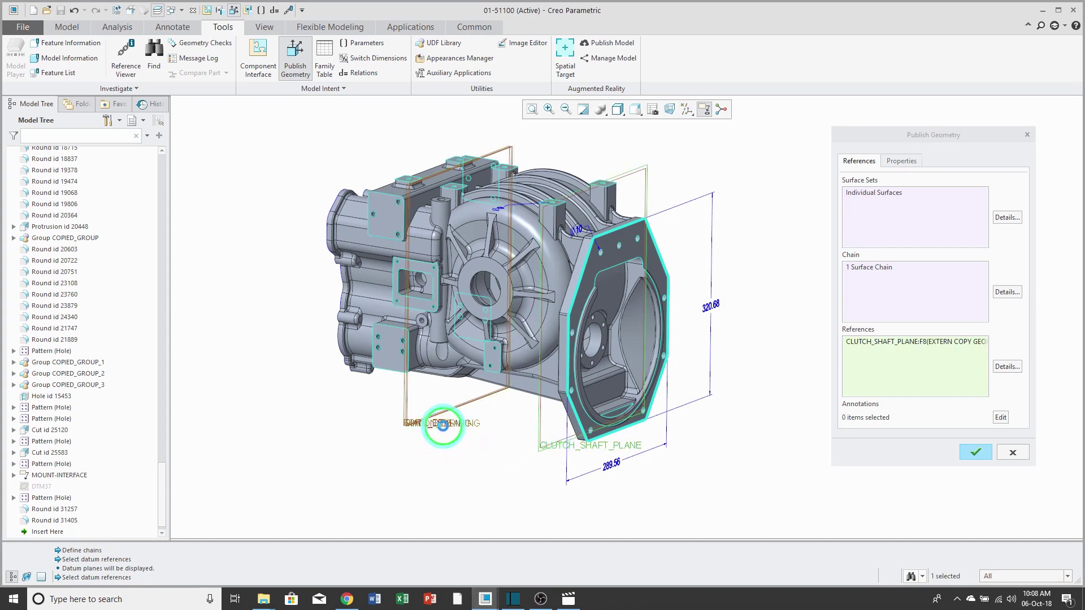
{"action": "left_click", "coordinate": [438, 423], "text": "ctrl"}
{"action": "left_click", "coordinate": [793, 221]}
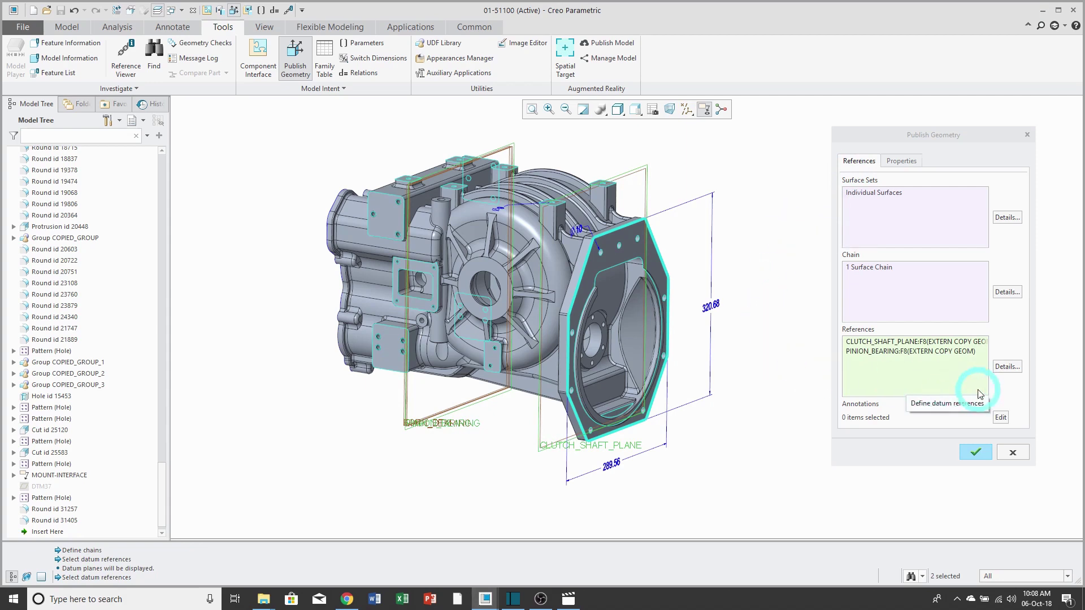
Step: Propagate the 320.68, 289.56 and top-edge dimensions as annotations
{"action": "left_click", "coordinate": [1001, 417]}
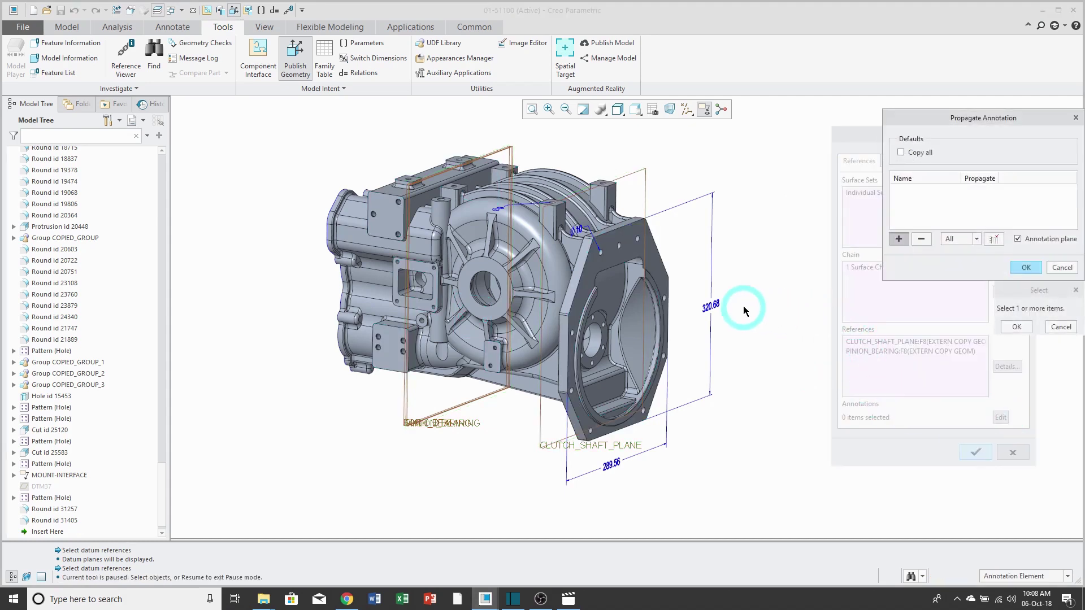
{"action": "left_click", "coordinate": [710, 306]}
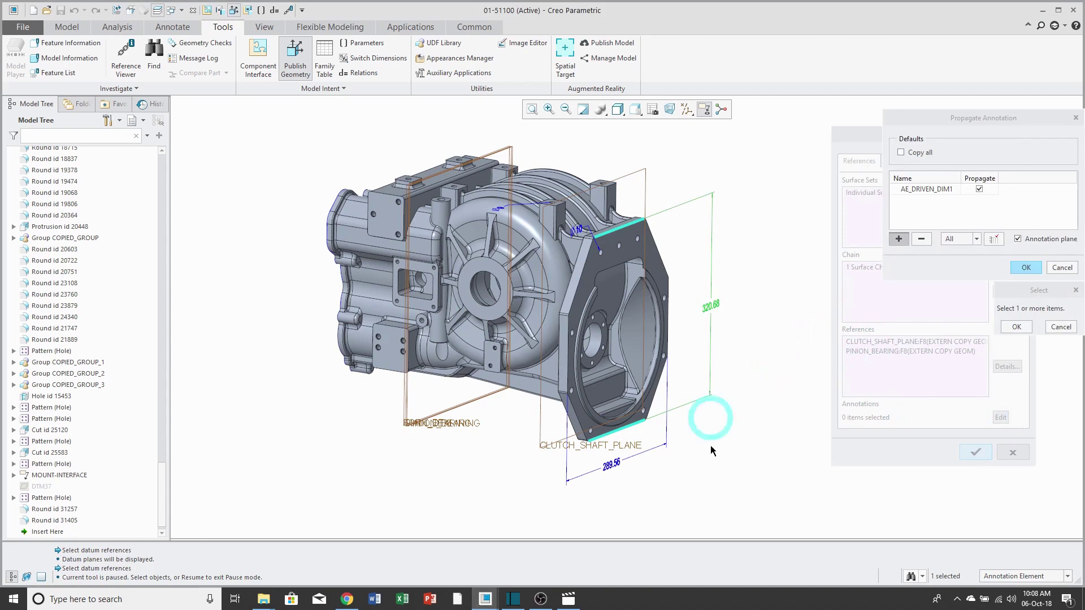
{"action": "left_click", "coordinate": [615, 465], "text": "ctrl"}
{"action": "left_click", "coordinate": [580, 232], "text": "ctrl"}
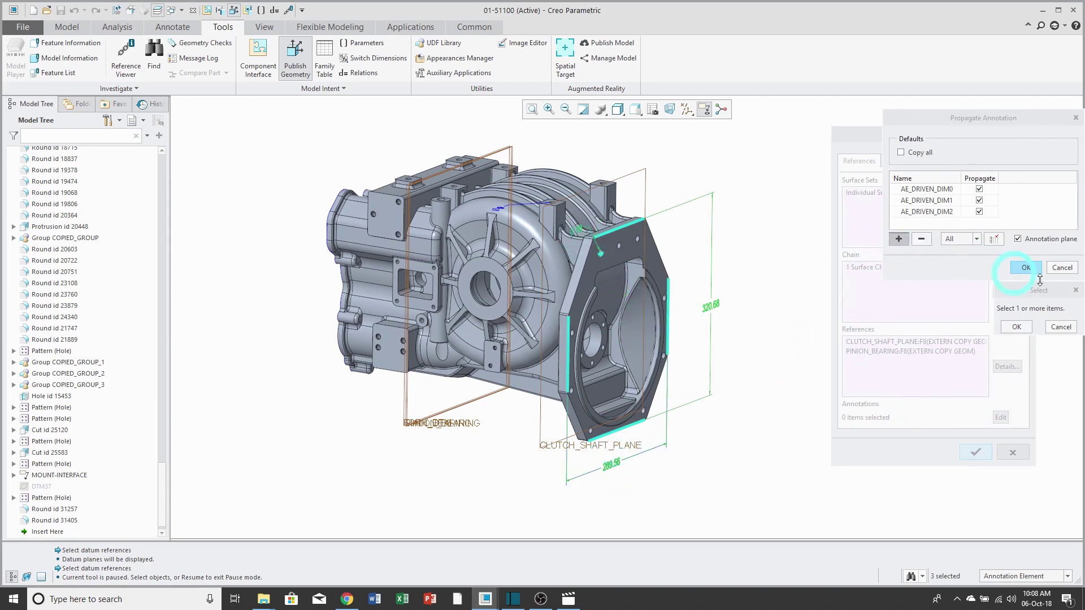
{"action": "left_click", "coordinate": [1024, 268]}
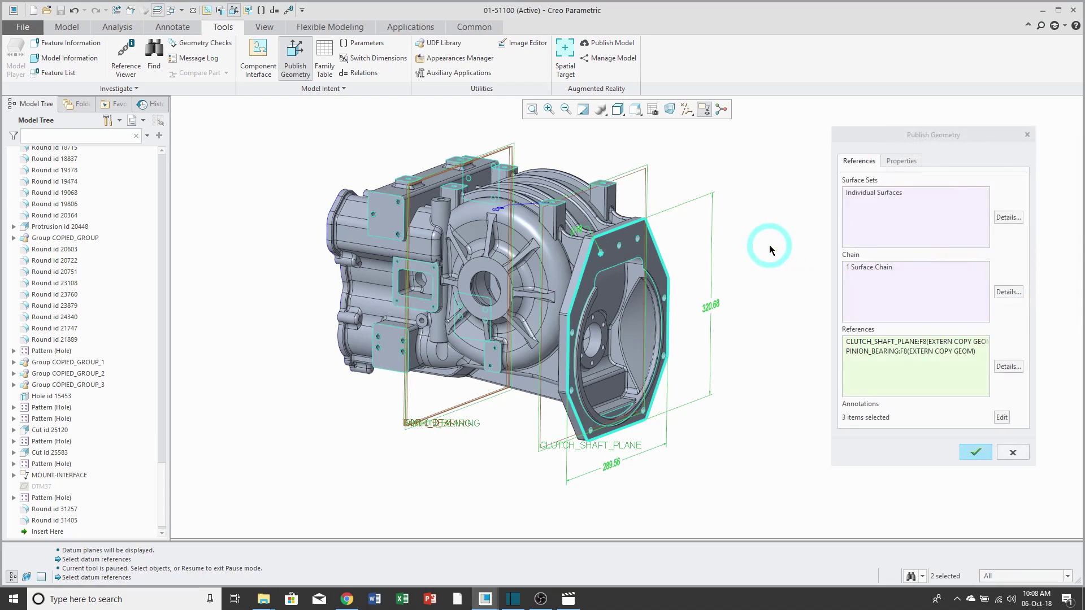
Step: Rename the Publish Geometry feature to pb_mounting on the Properties tab and complete it
{"action": "left_click", "coordinate": [901, 161]}
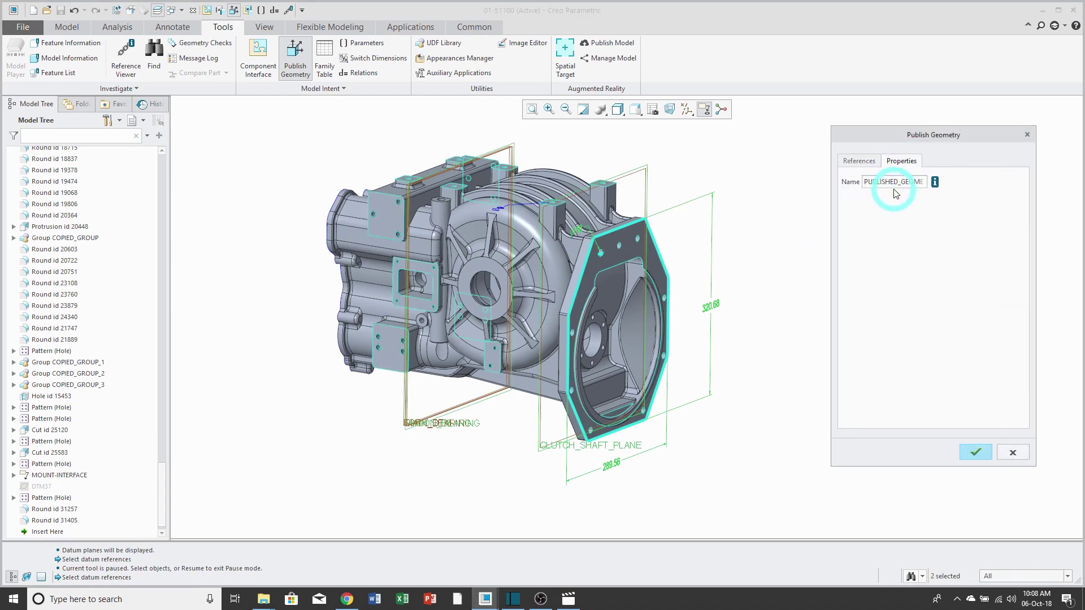
{"action": "double_click", "coordinate": [894, 182]}
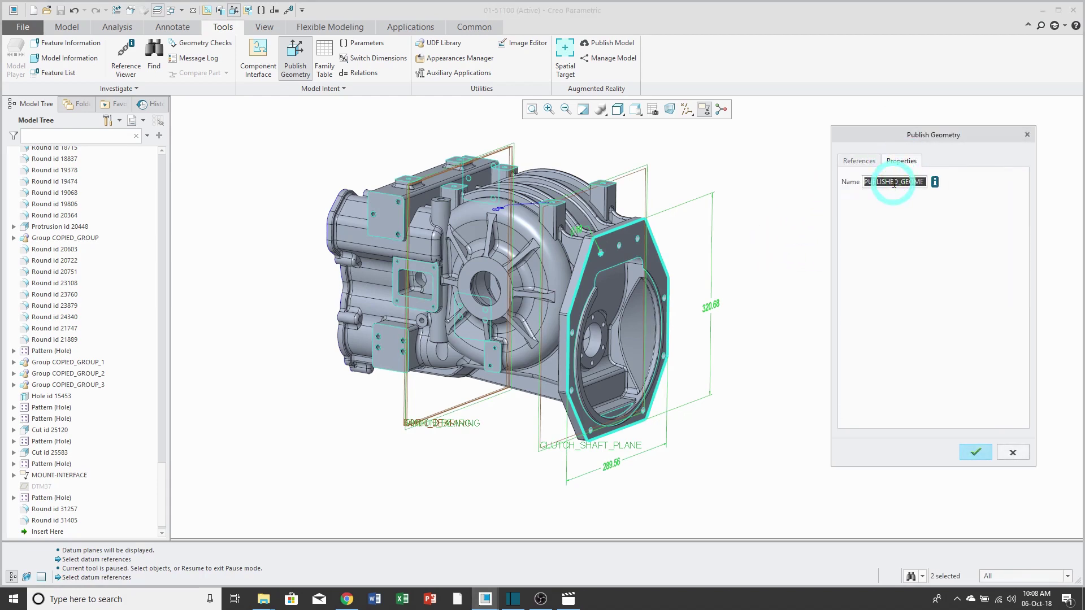
{"action": "type", "text": "pb"}
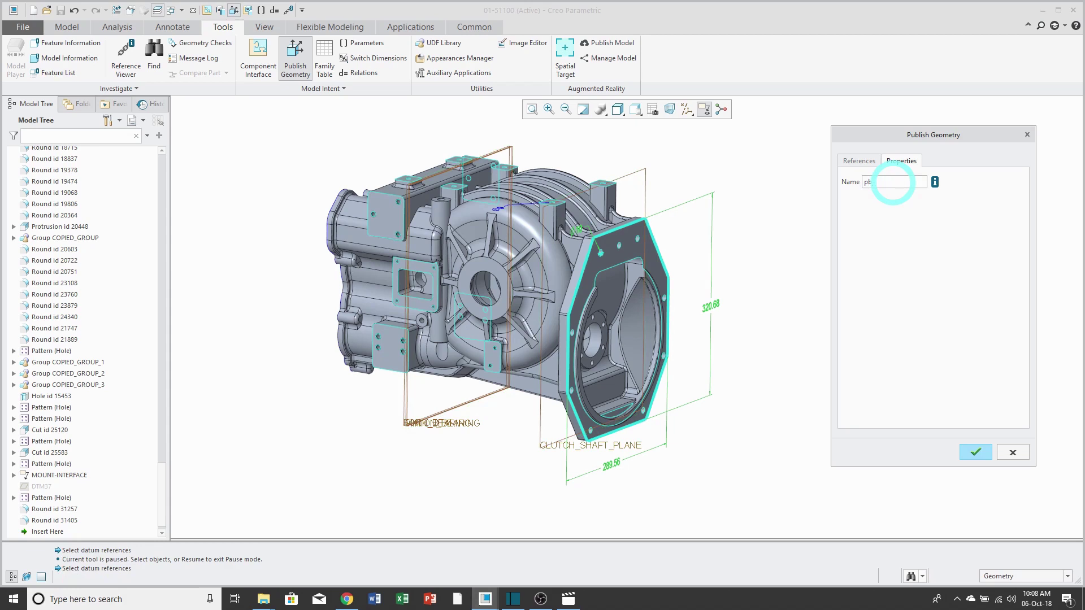
{"action": "type", "text": "_mounting"}
{"action": "key", "text": "Return"}
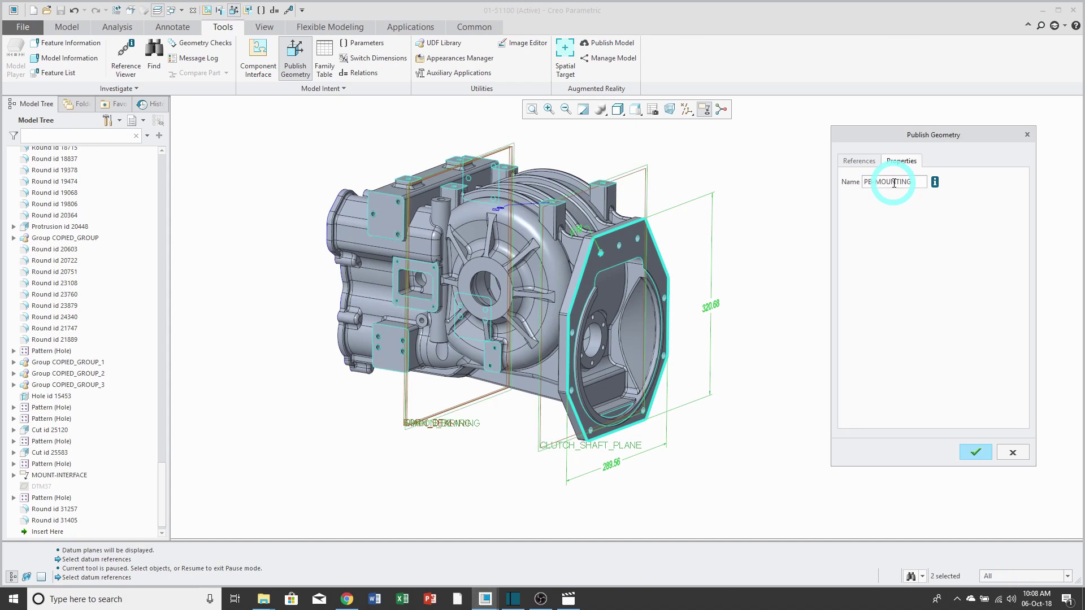
{"action": "left_click", "coordinate": [978, 453]}
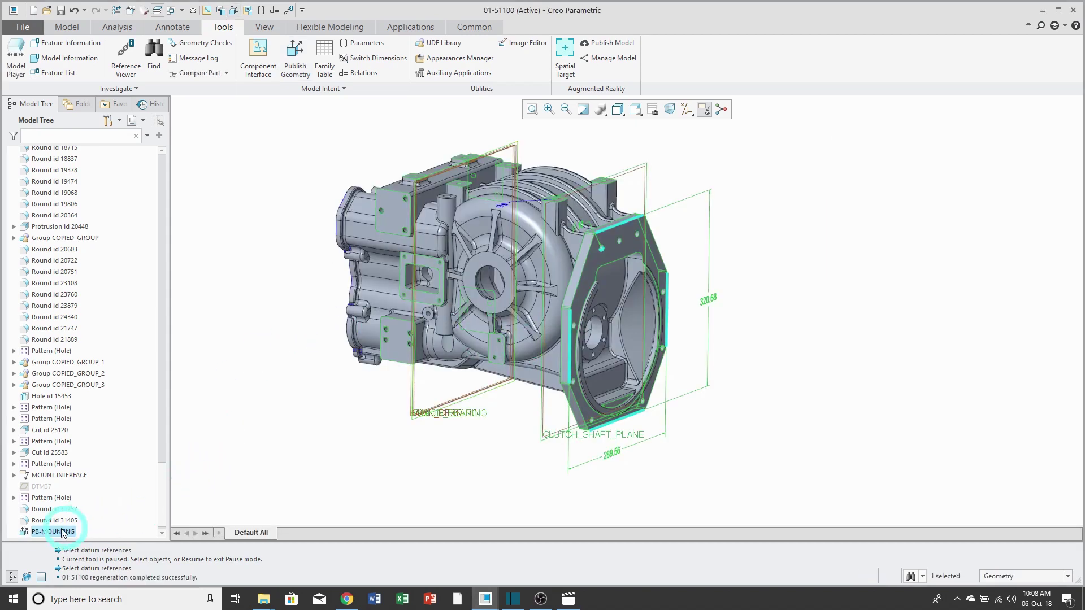